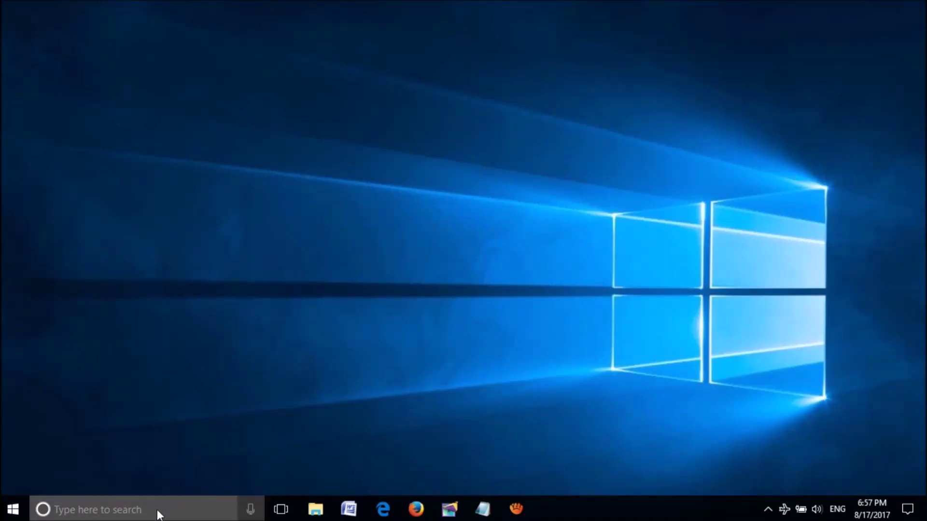
Try the taskbar search box, then bring up the Win+X power-user menu from the Start button
{"action": "left_click", "coordinate": [156, 510]}
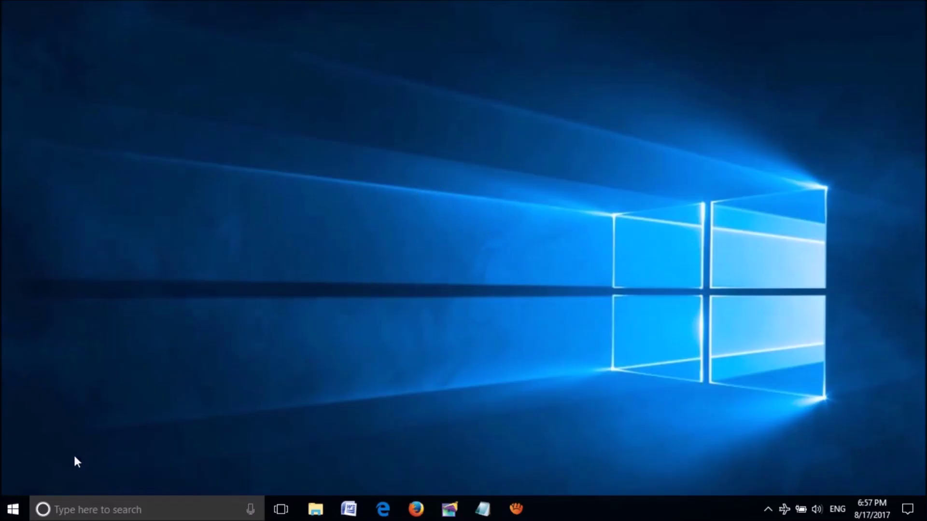
{"action": "right_click", "coordinate": [16, 515]}
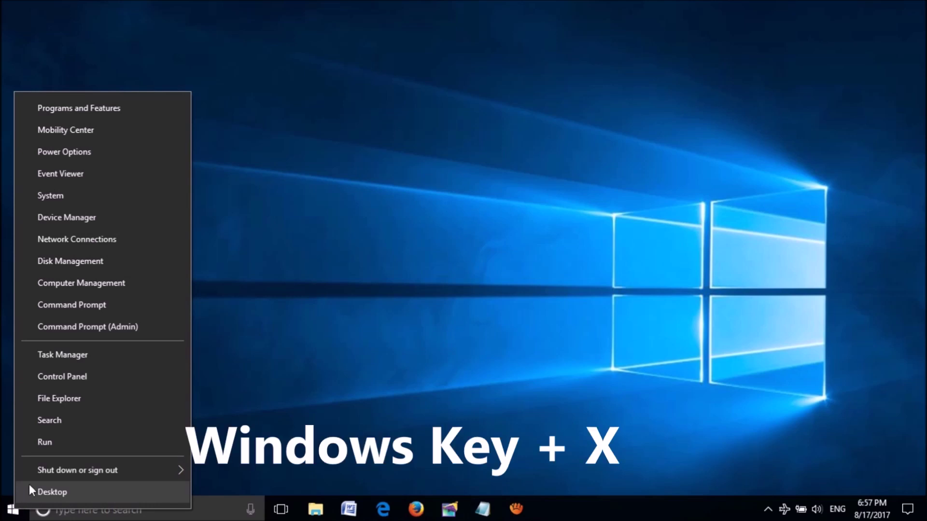
Launch Command Prompt (Admin) from the power-user menu
{"action": "left_click", "coordinate": [87, 335]}
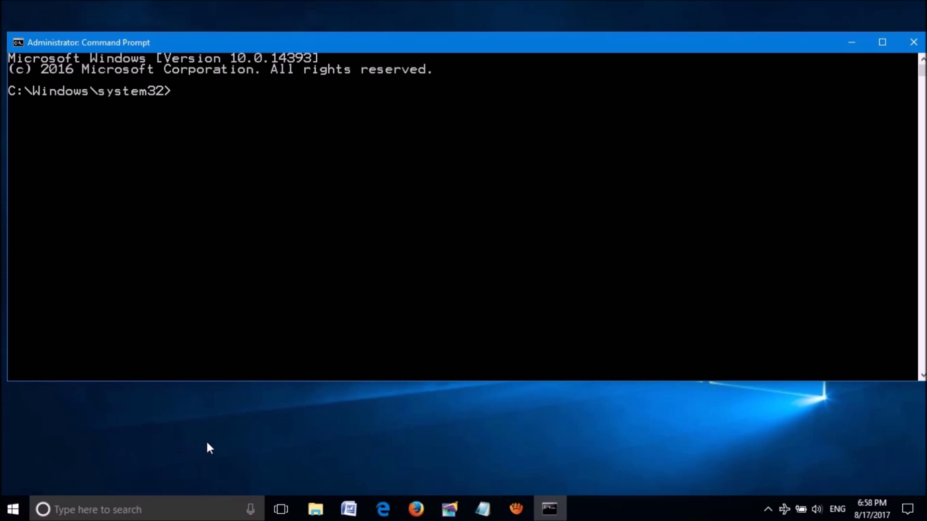
Copy 'PowerShell -ExecutionPolicy Unrestricted' from the notes and run it in Command Prompt
{"action": "left_click", "coordinate": [482, 509]}
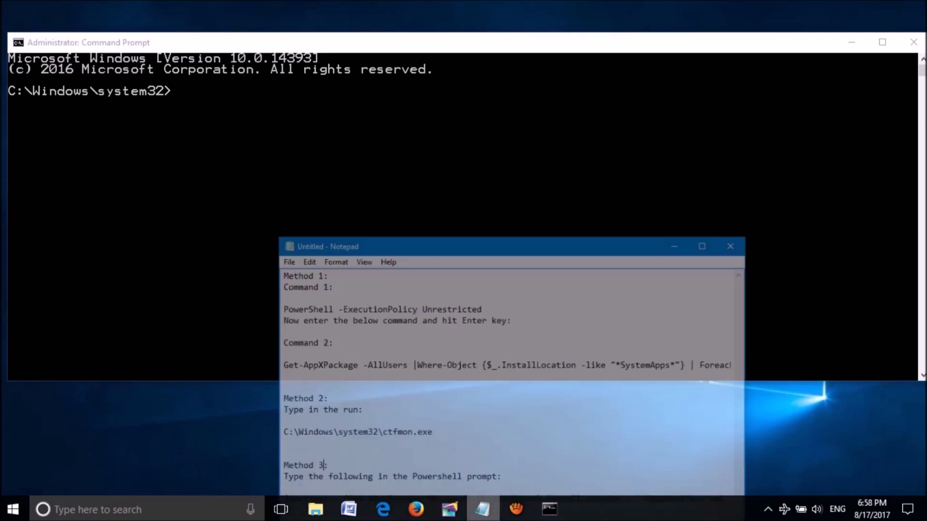
{"action": "left_click_drag", "start_coordinate": [258, 283], "coordinate": [489, 282]}
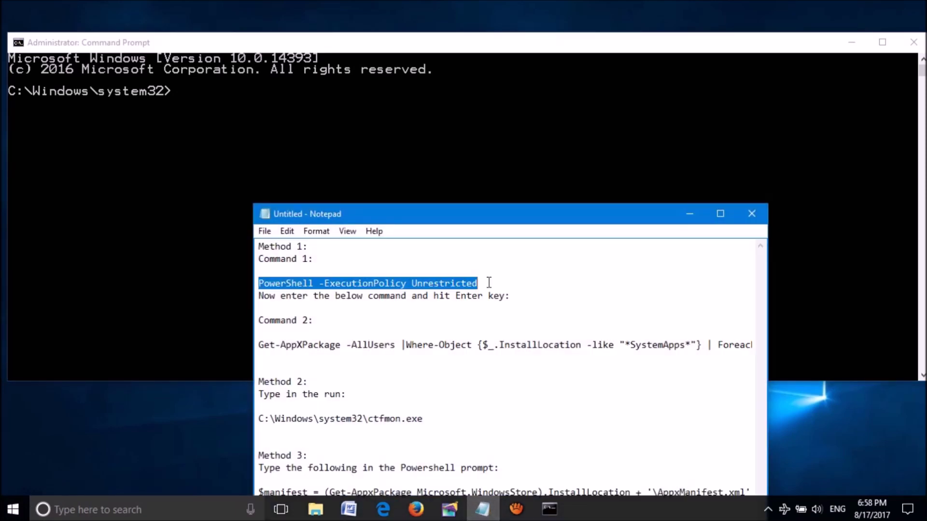
{"action": "left_click", "coordinate": [690, 214]}
{"action": "type", "text": "PowerShell -ExecutionPolicy Unrestricted"}
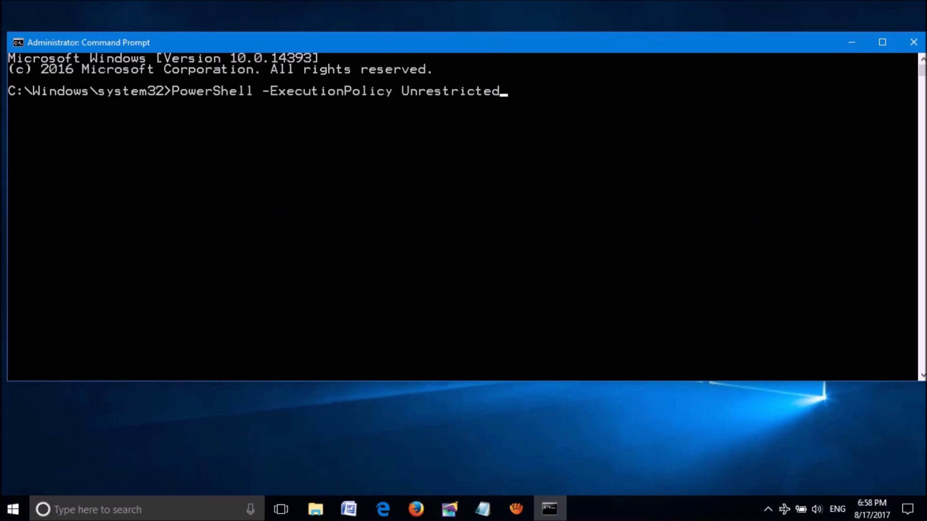
{"action": "key", "text": "Return"}
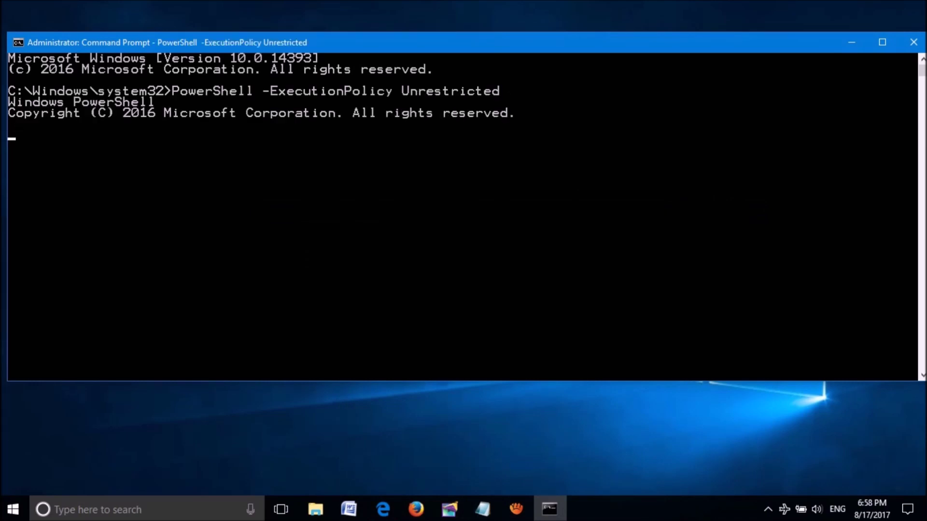
{"action": "left_click", "coordinate": [252, 157]}
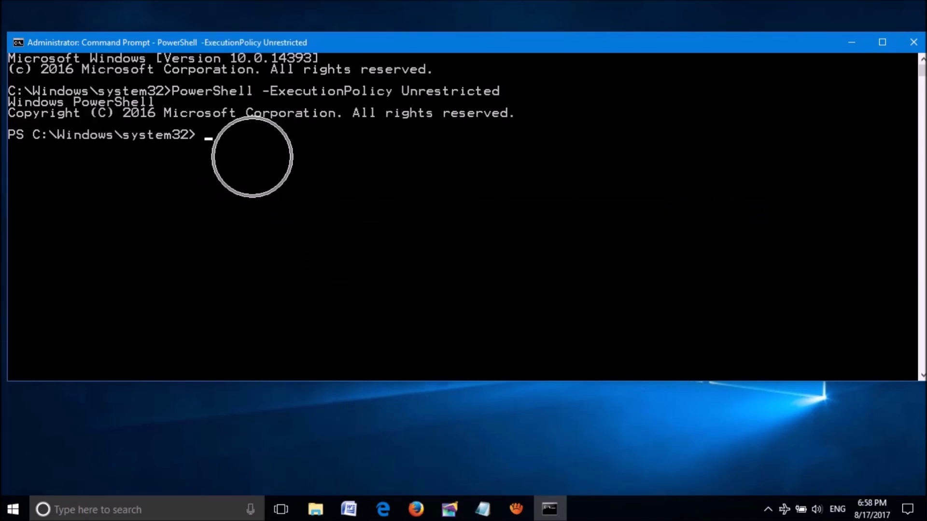
Copy the Get-AppXPackage Command 2 from the notes and paste it at the PS prompt
{"action": "key", "text": "alt+Tab"}
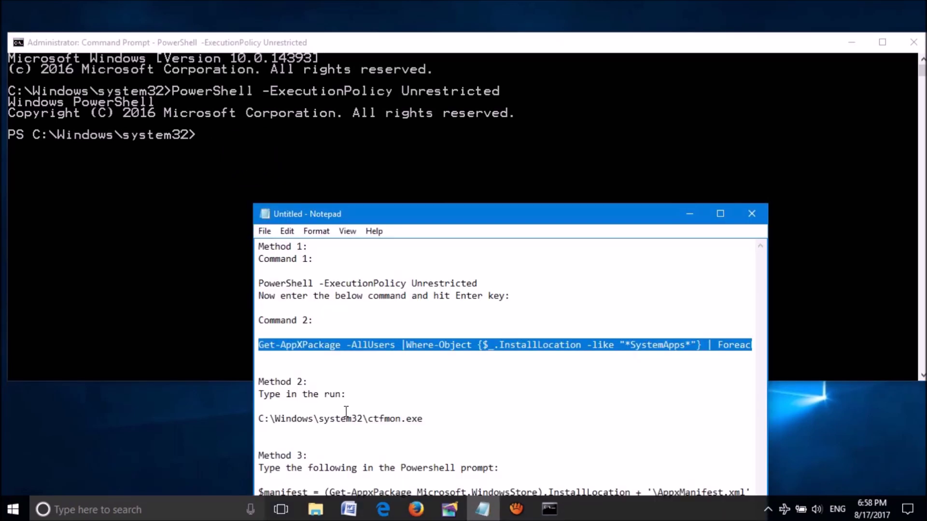
{"action": "key", "text": "shift+Left"}
{"action": "key", "text": "ctrl+c"}
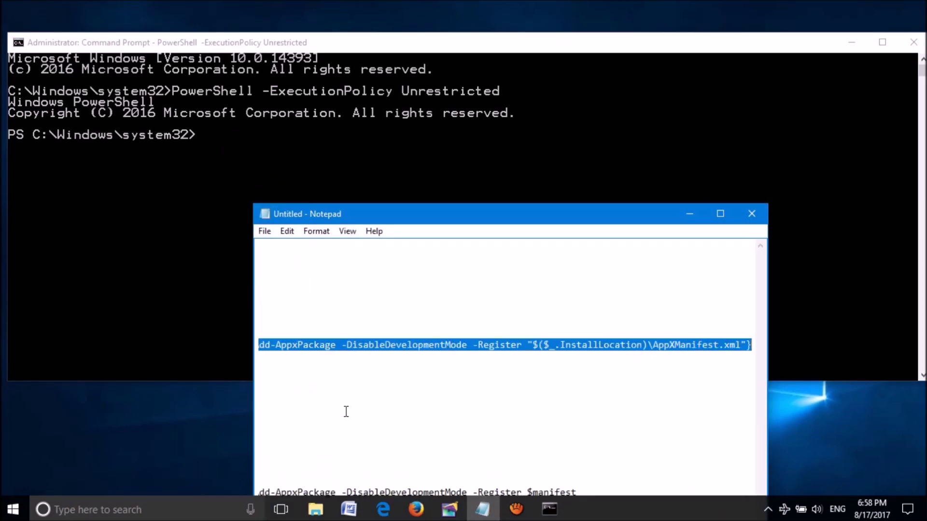
{"action": "key", "text": "shift+F10"}
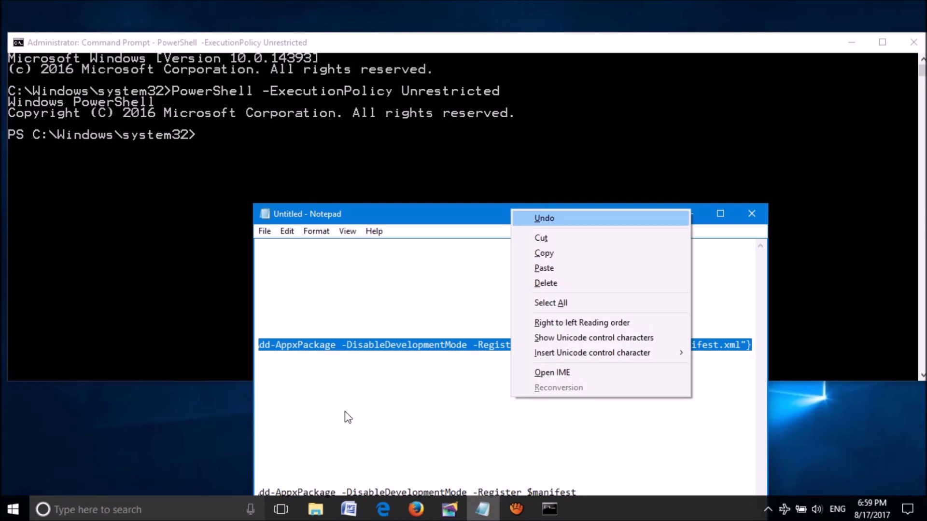
{"action": "key", "text": "Down"}
{"action": "key", "text": "Down"}
{"action": "key", "text": "Return"}
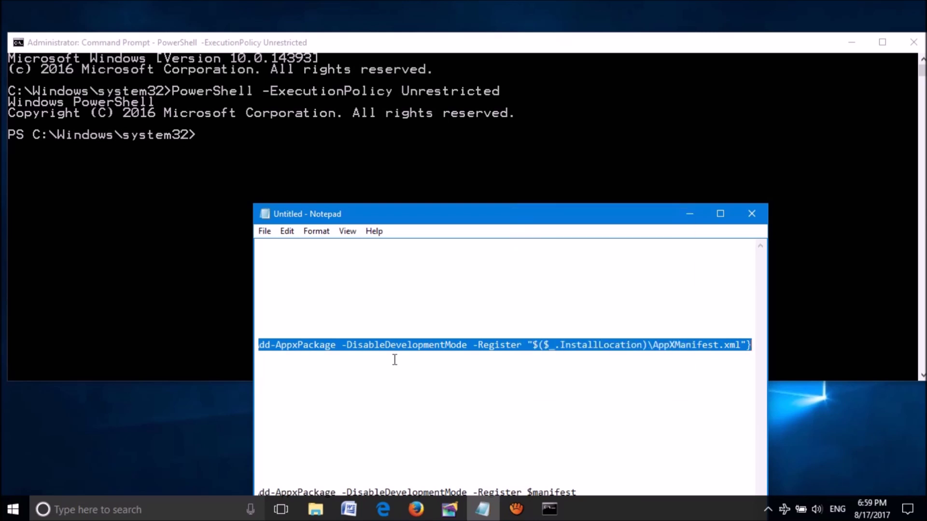
{"action": "left_click", "coordinate": [226, 146]}
{"action": "key", "text": "ctrl+v"}
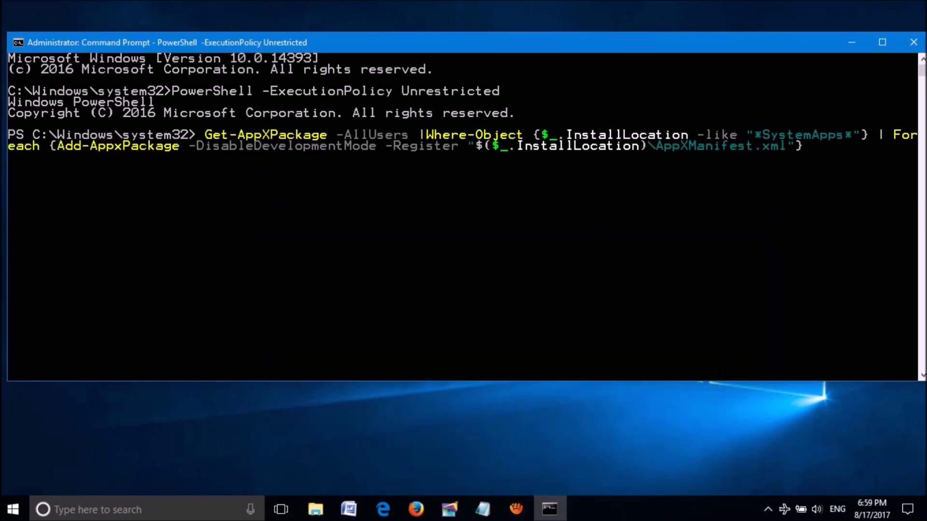
Run the SystemApps re-registration command, then exit PowerShell and close Command Prompt
{"action": "key", "text": "Return"}
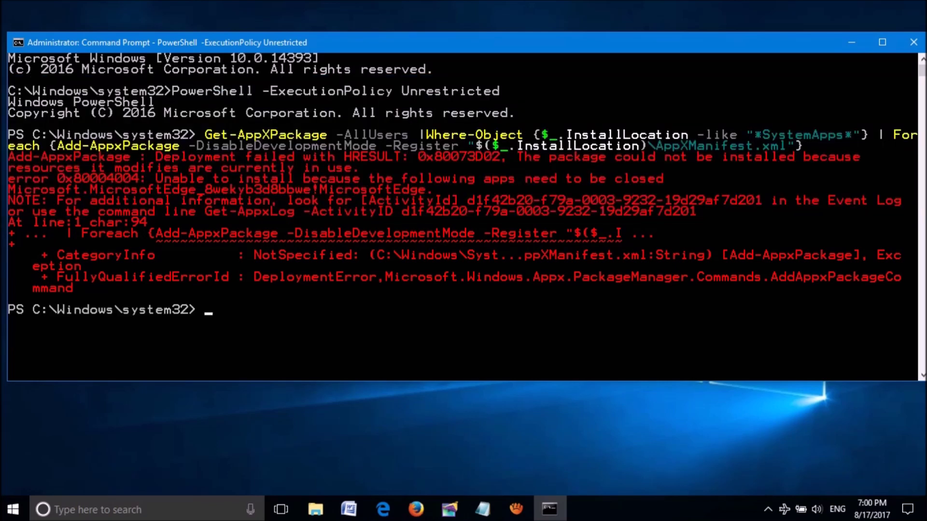
{"action": "type", "text": "exit"}
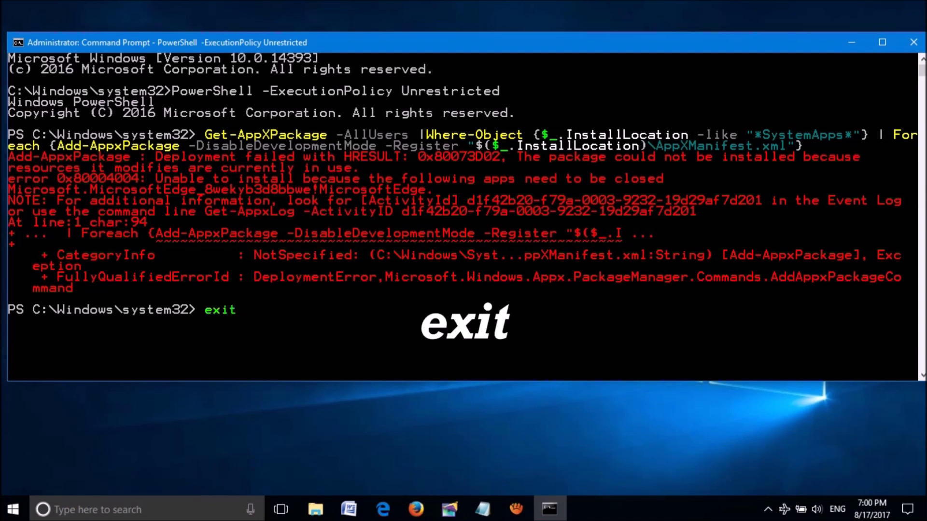
{"action": "key", "text": "Return"}
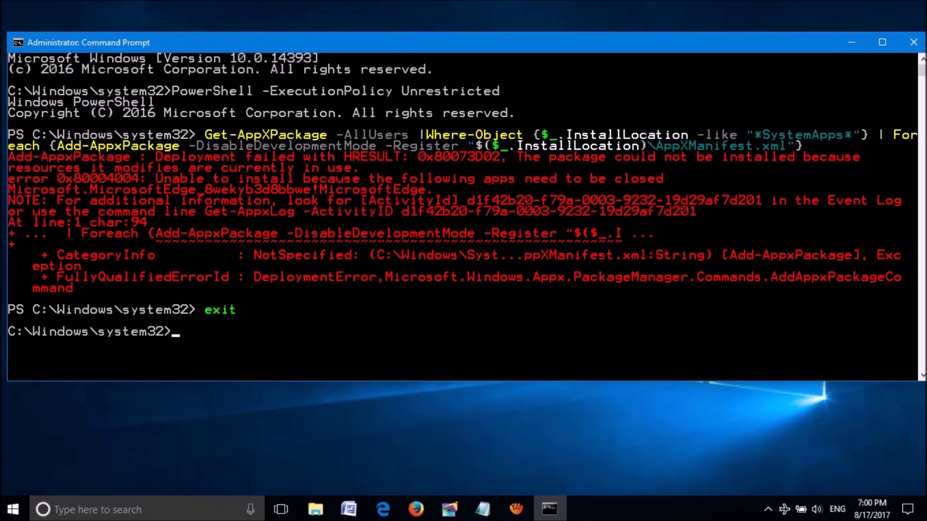
{"action": "type", "text": "exit"}
{"action": "key", "text": "Return"}
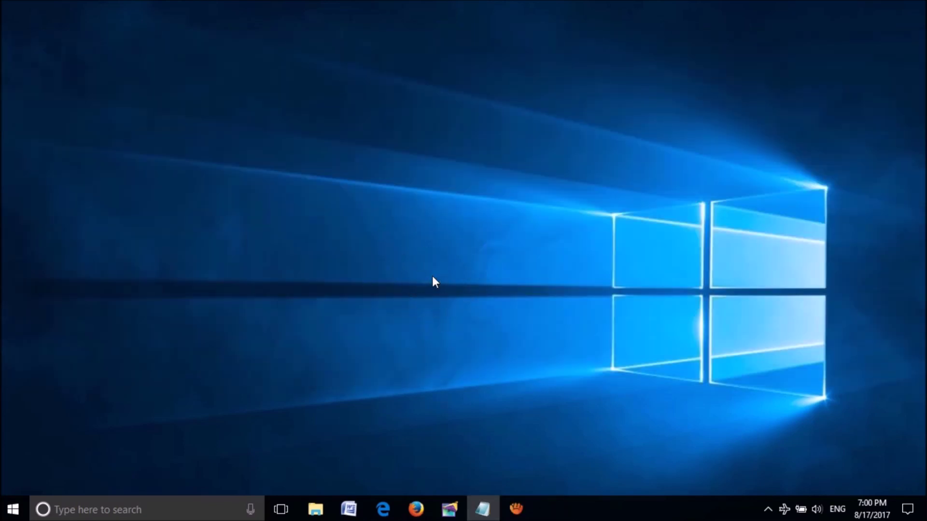
Search 'working?' in the taskbar search box, then reopen the Win+X menu
{"action": "left_click", "coordinate": [187, 510]}
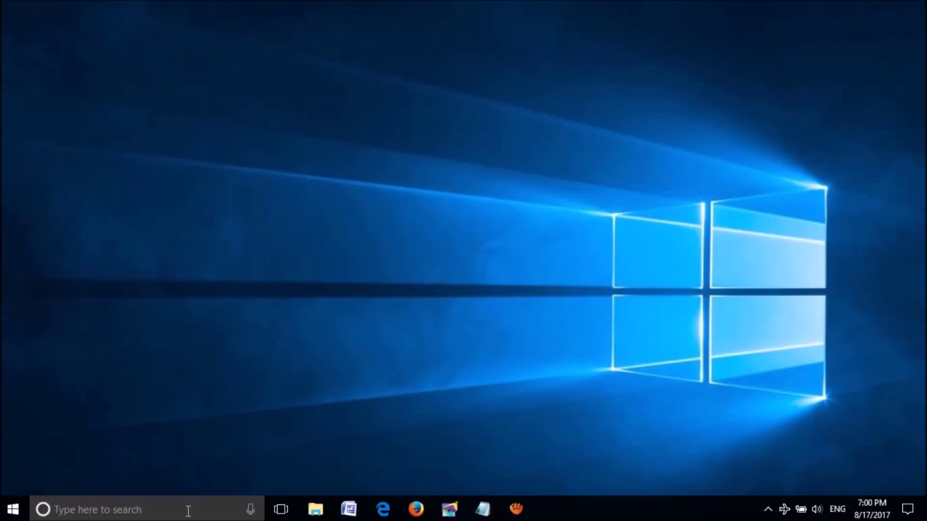
{"action": "type", "text": "working"}
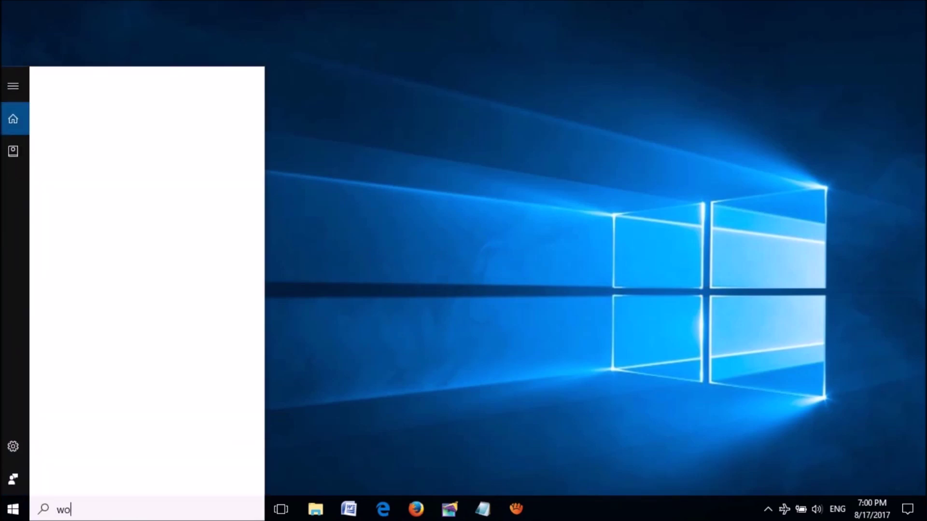
{"action": "type", "text": "?"}
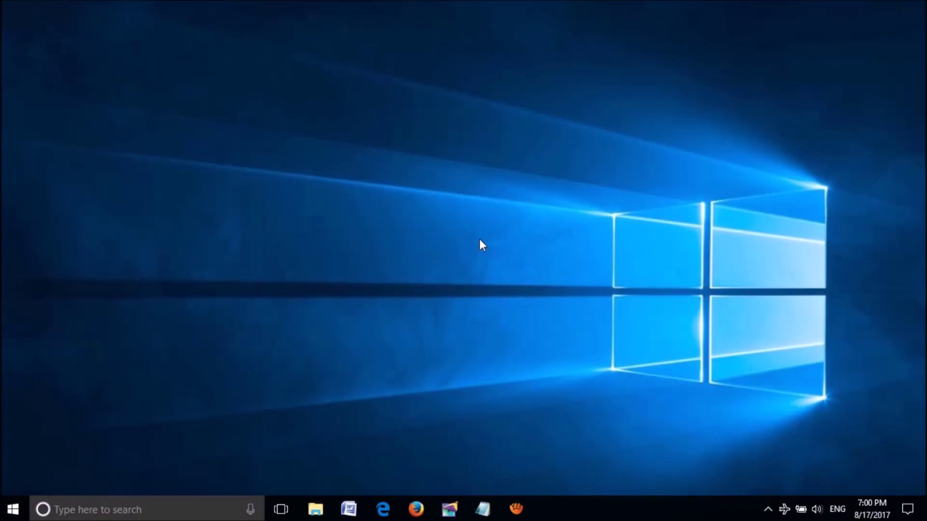
{"action": "right_click", "coordinate": [13, 516]}
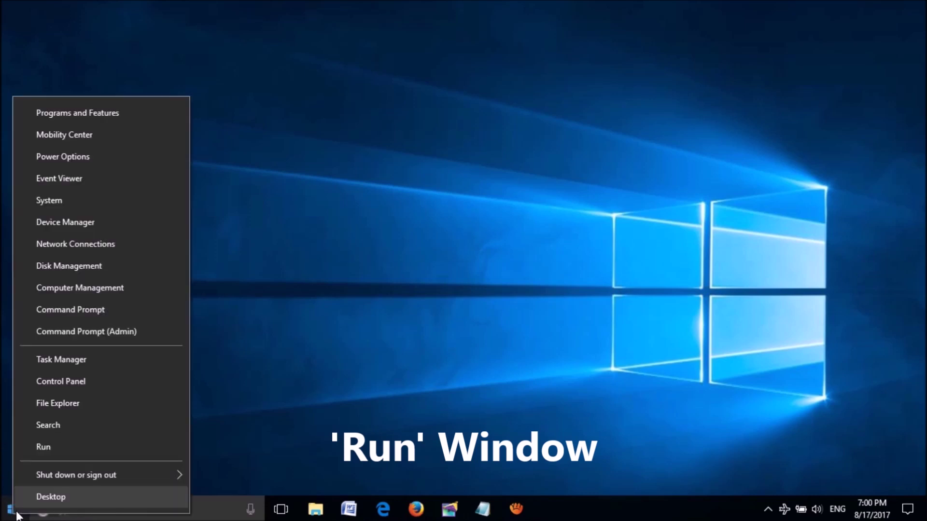
Copy the C:\Windows\system32\ctfmon.exe path from the notes into the Run dialog and run it
{"action": "left_click", "coordinate": [39, 452]}
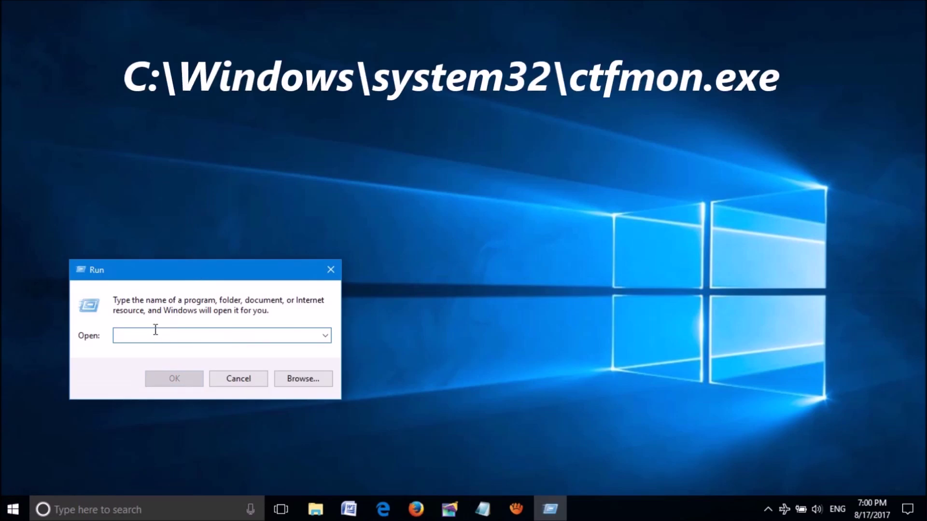
{"action": "left_click", "coordinate": [482, 508]}
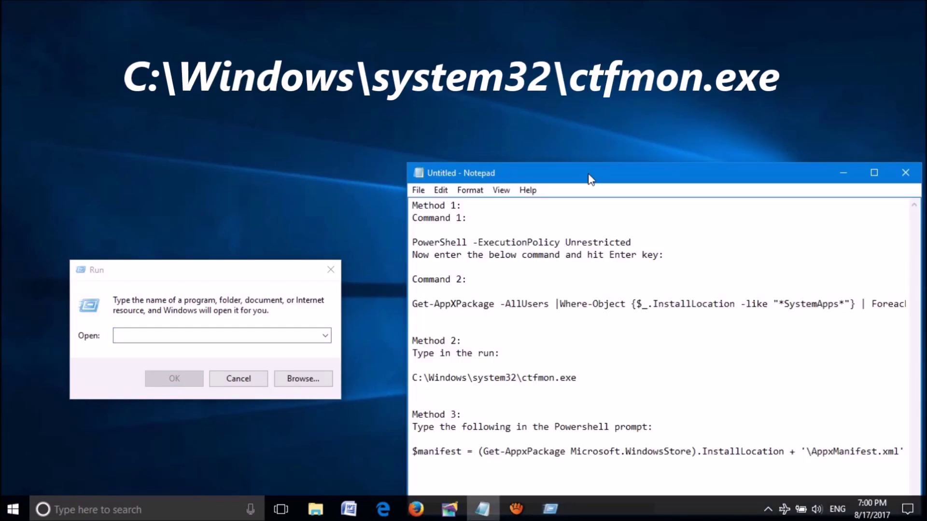
{"action": "key", "text": "shift+Down"}
{"action": "key", "text": "shift+F10"}
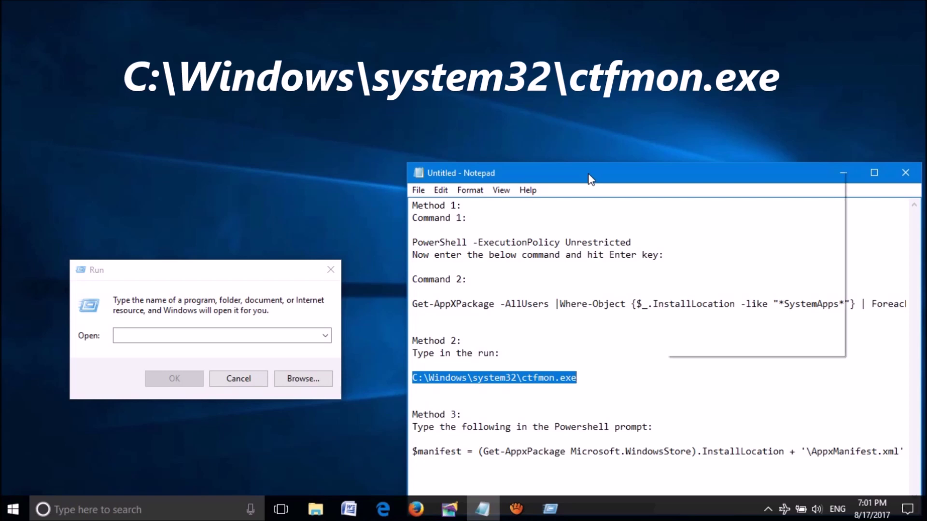
{"action": "key", "text": "Down"}
{"action": "key", "text": "Down"}
{"action": "key", "text": "Return"}
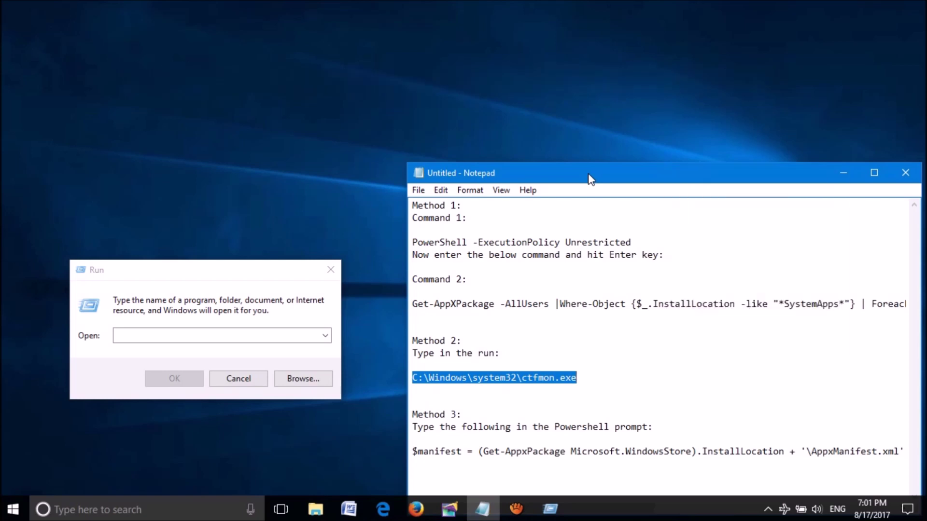
{"action": "left_click", "coordinate": [843, 172]}
{"action": "right_click", "coordinate": [183, 335]}
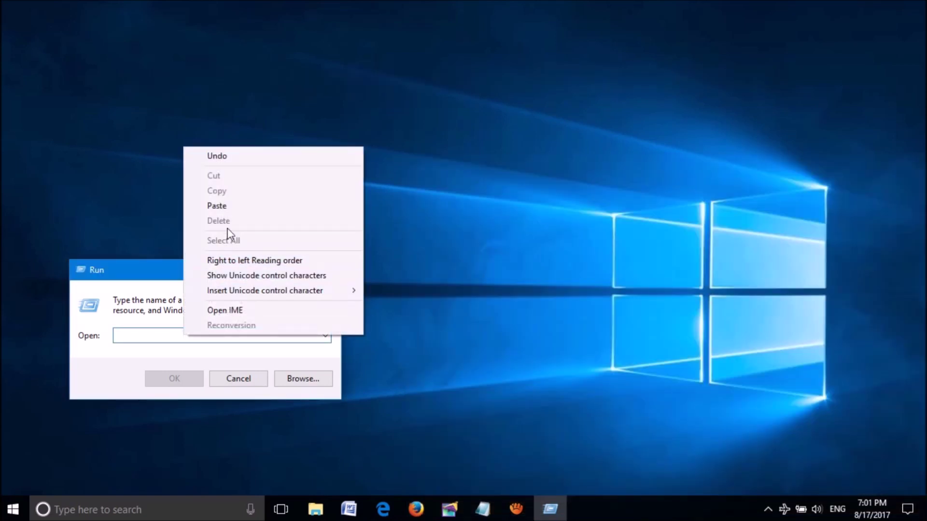
{"action": "left_click", "coordinate": [231, 206]}
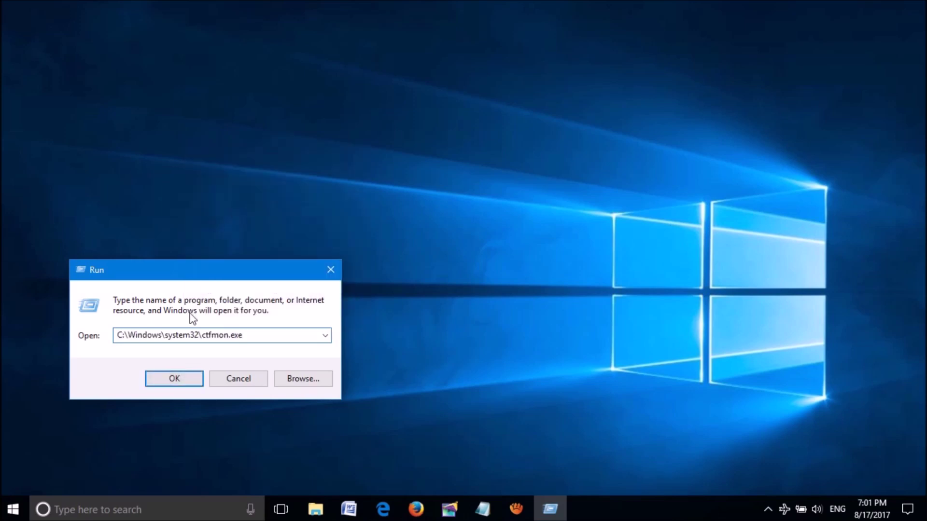
{"action": "left_click", "coordinate": [174, 378]}
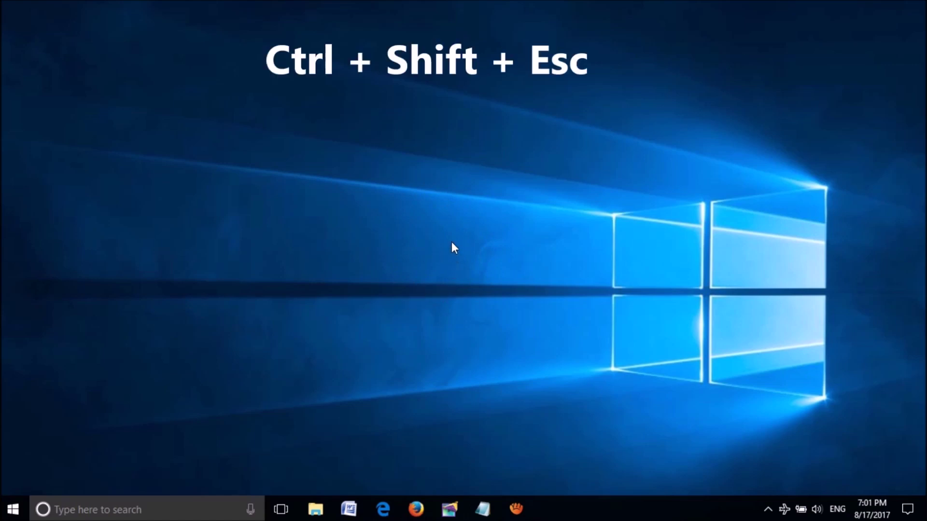
Open Task Manager from the taskbar context menu and open its File menu
{"action": "right_click", "coordinate": [646, 515]}
{"action": "left_click", "coordinate": [673, 441]}
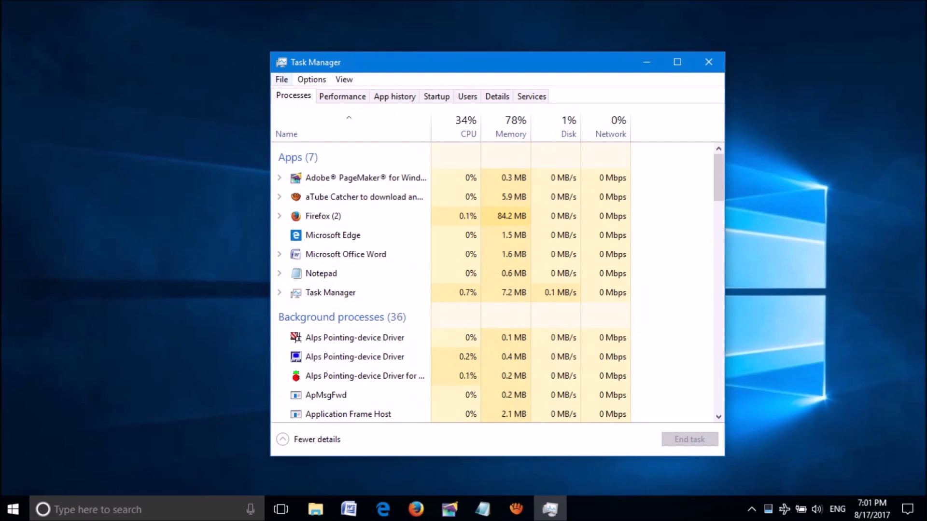
{"action": "left_click", "coordinate": [281, 79]}
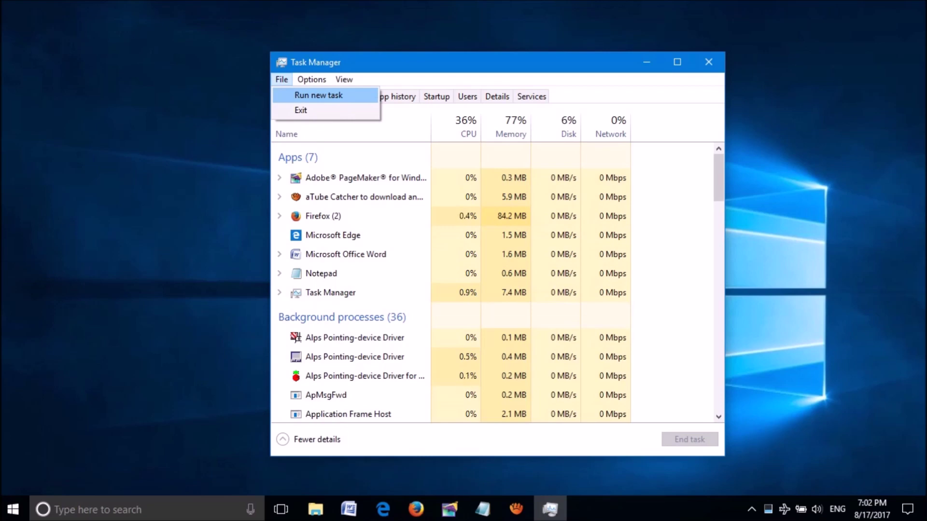
Run 'powershell' as a new task with administrative privileges
{"action": "key", "text": "Return"}
{"action": "type", "text": "po"}
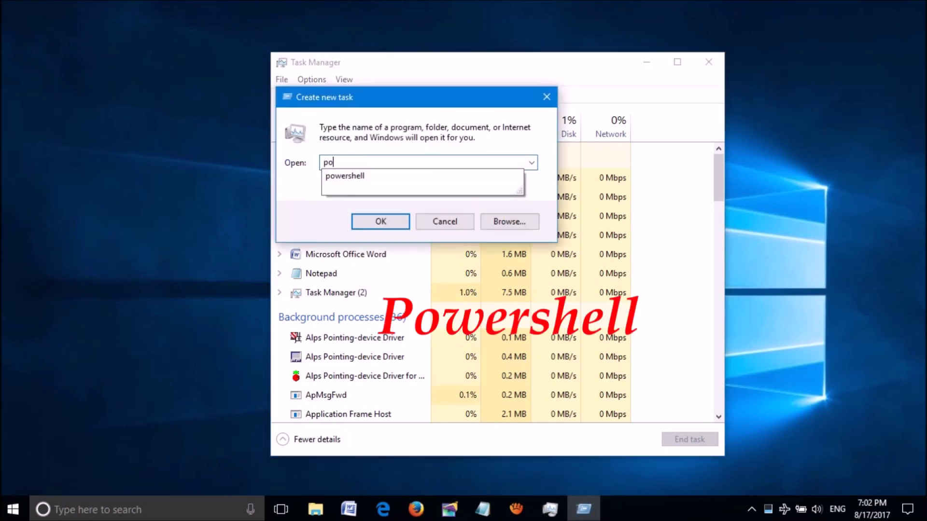
{"action": "type", "text": "wershe"}
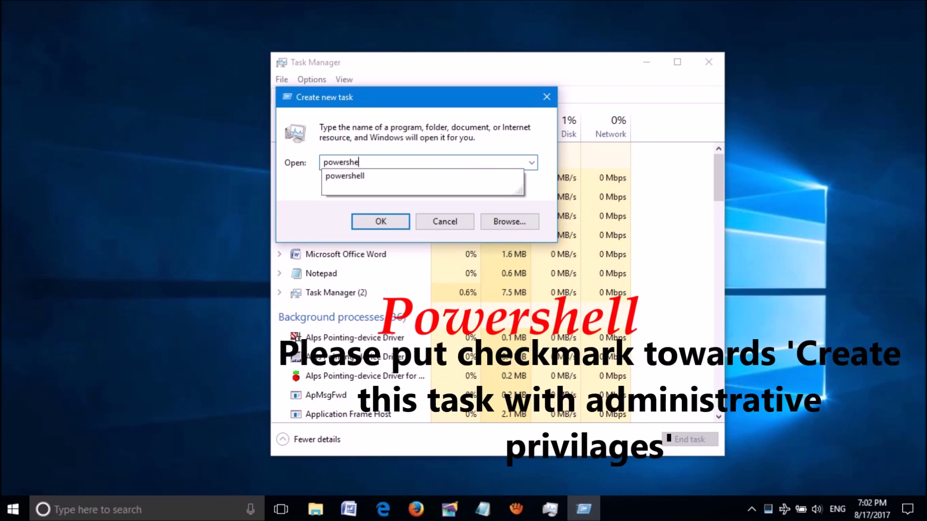
{"action": "type", "text": "ll"}
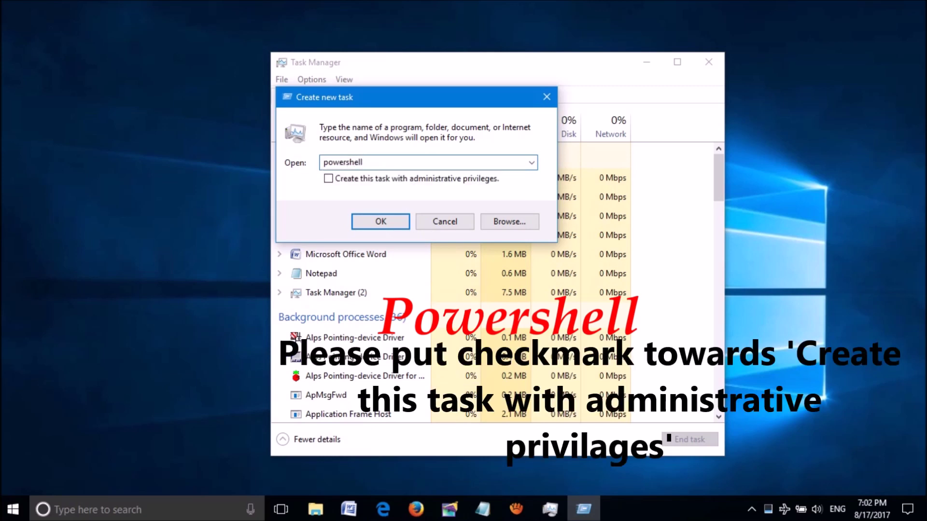
{"action": "left_click", "coordinate": [328, 178]}
{"action": "left_click", "coordinate": [381, 221]}
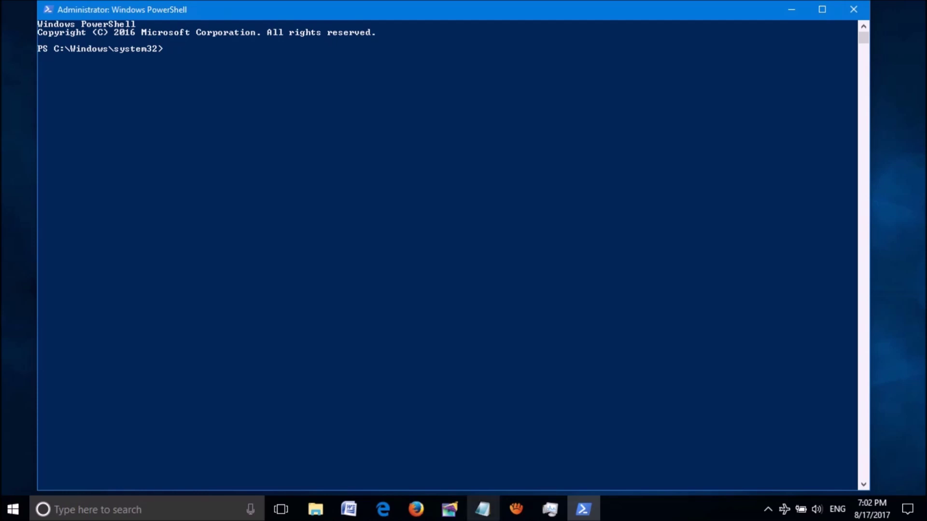
Copy the Microsoft.WindowsStore $manifest re-registration command from the notes
{"action": "left_click", "coordinate": [482, 509]}
{"action": "left_click", "coordinate": [413, 450]}
{"action": "key", "text": "shift+Down"}
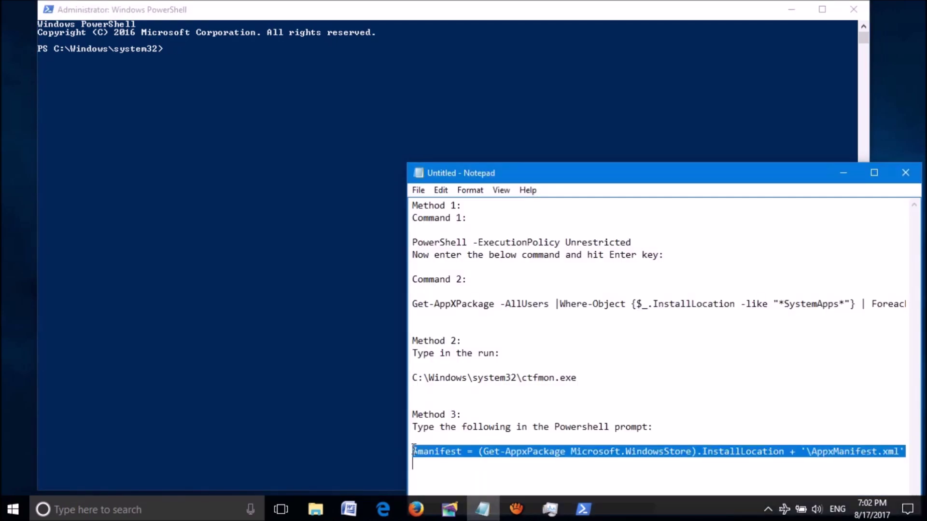
{"action": "key", "text": "shift+Left"}
{"action": "key", "text": "shift+F10"}
{"action": "key", "text": "Down"}
{"action": "key", "text": "Down"}
{"action": "key", "text": "Down"}
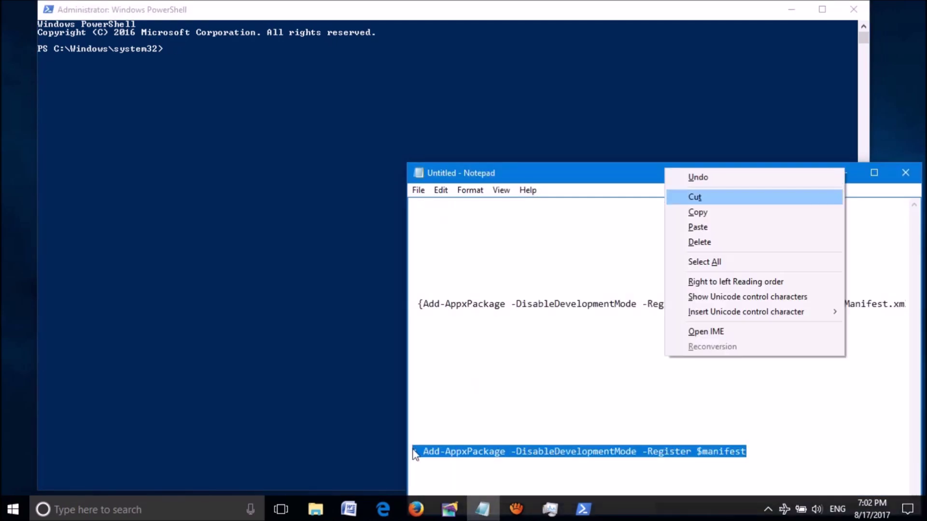
{"action": "key", "text": "Return"}
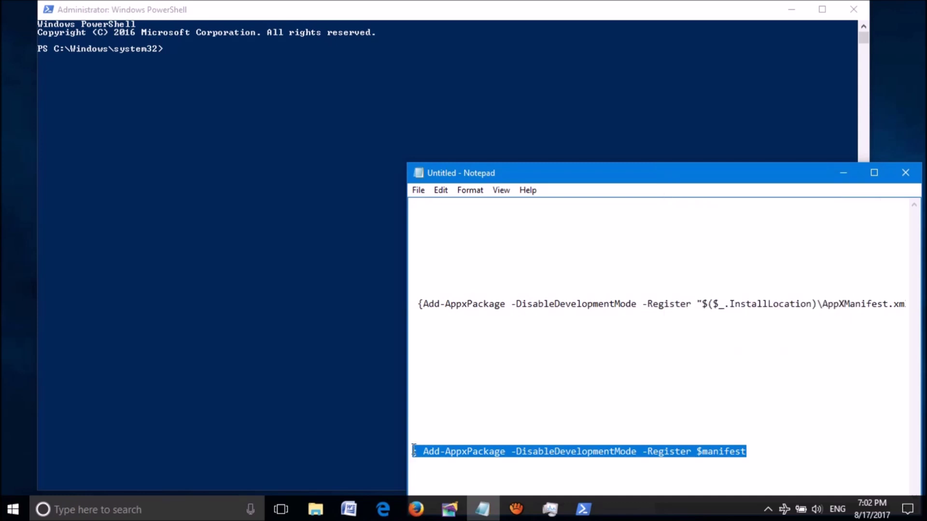
Paste and run the Store re-registration command in PowerShell, then exit PowerShell
{"action": "left_click", "coordinate": [837, 167]}
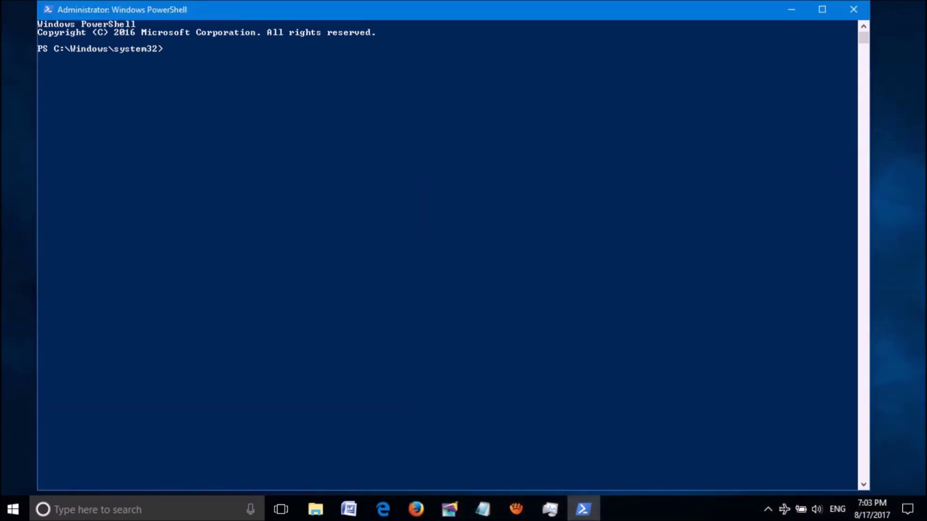
{"action": "key", "text": "ctrl+v"}
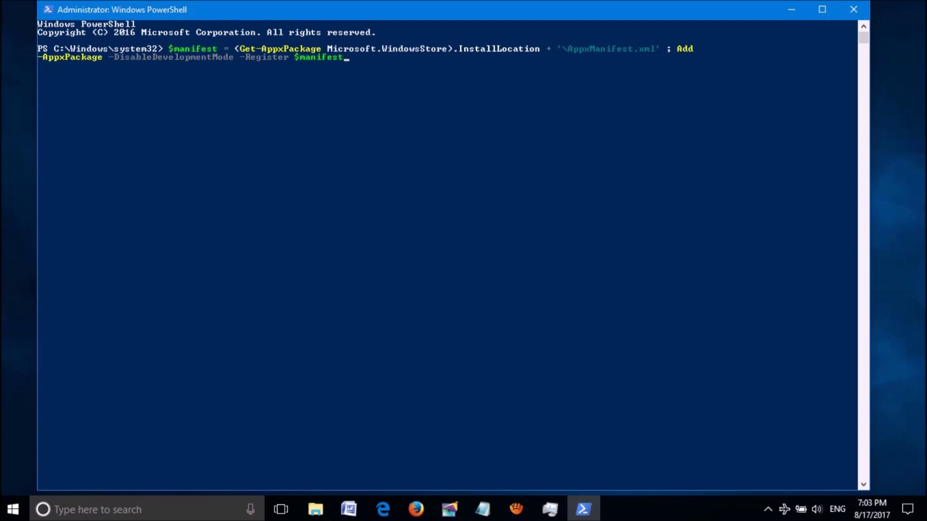
{"action": "key", "text": "Return"}
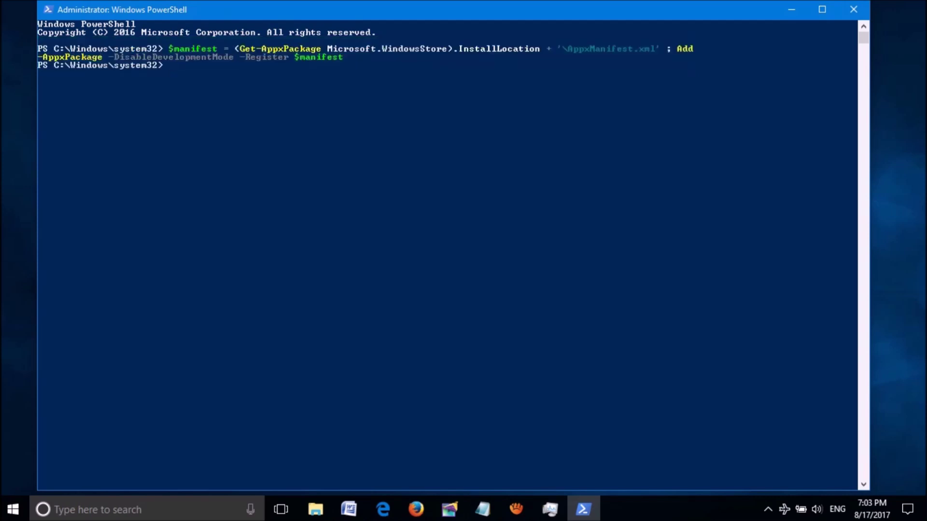
{"action": "type", "text": "exit"}
{"action": "key", "text": "Return"}
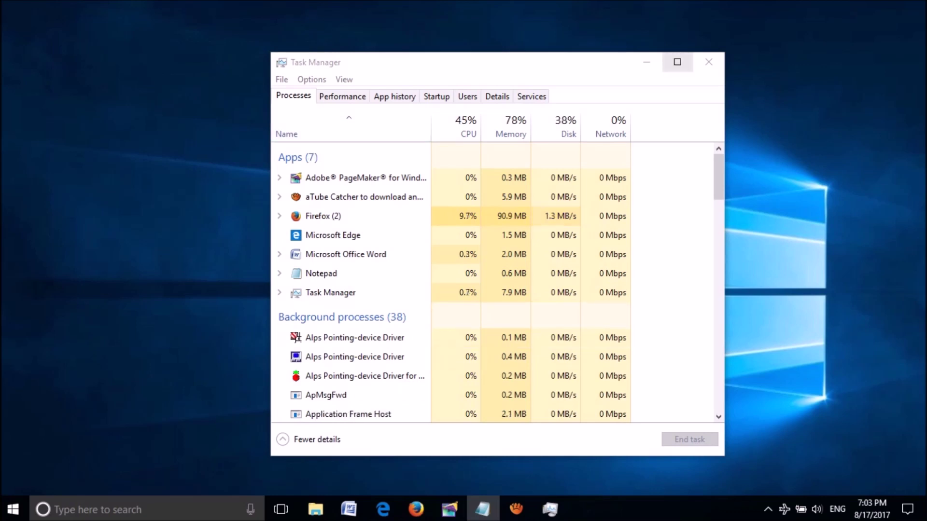
Close the Task Manager window with its X button
{"action": "left_click", "coordinate": [708, 62]}
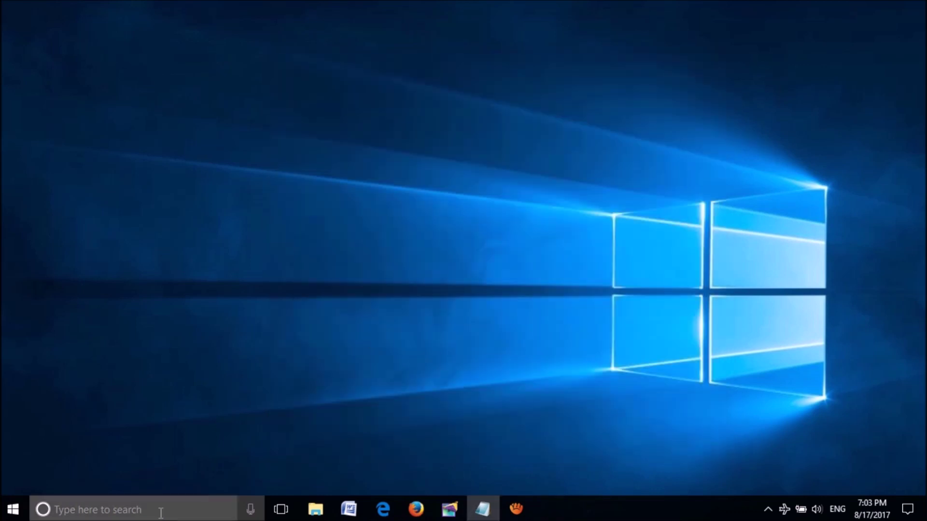